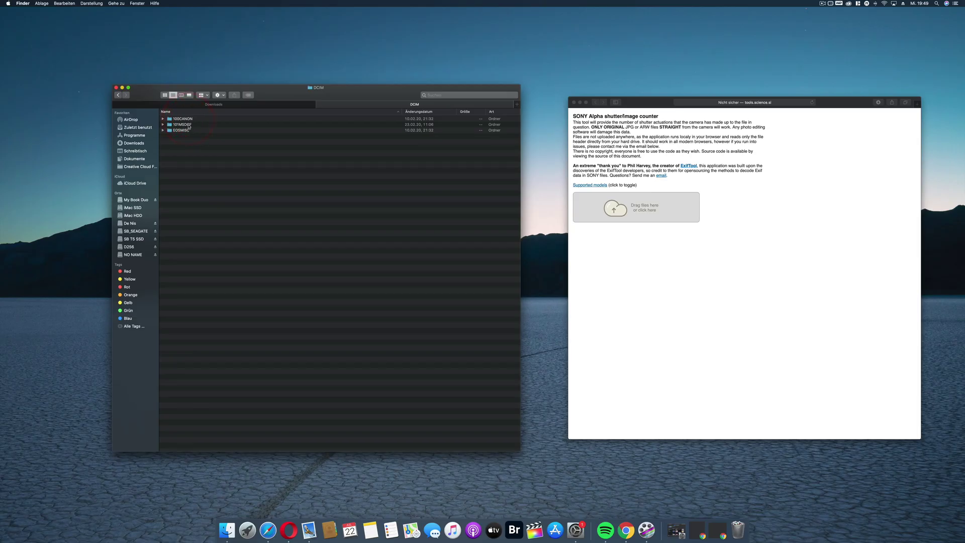
Sort 101MSDCF by modification date, newest first, and select DSC07747.ARW.
double_click(187, 124)
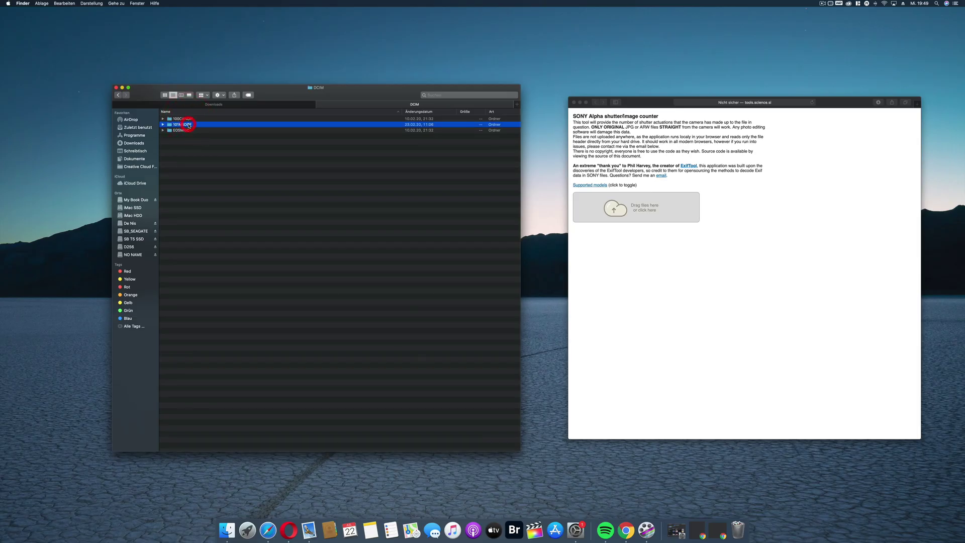
left_click(412, 112)
left_click(274, 120)
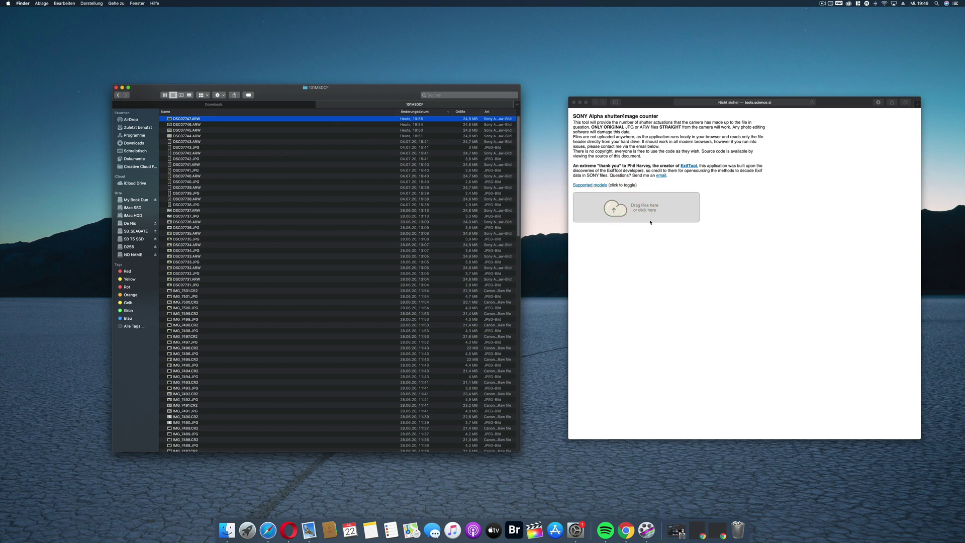
Drop DSC07747.ARW onto the counter, reading 2852 exposures for the SONY ILCE-7.
left_click_drag(660, 216, 660, 211)
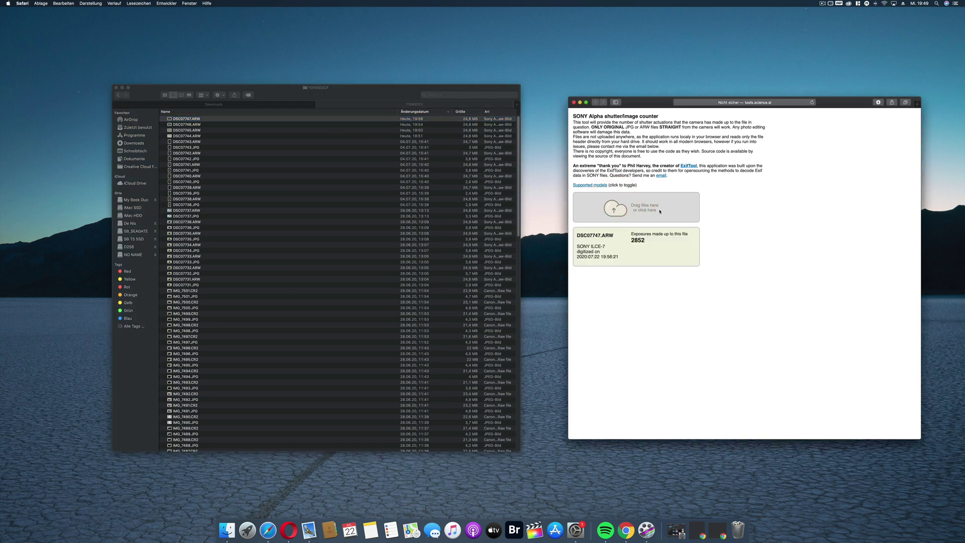
left_click_drag(633, 239, 648, 241)
left_click(653, 249)
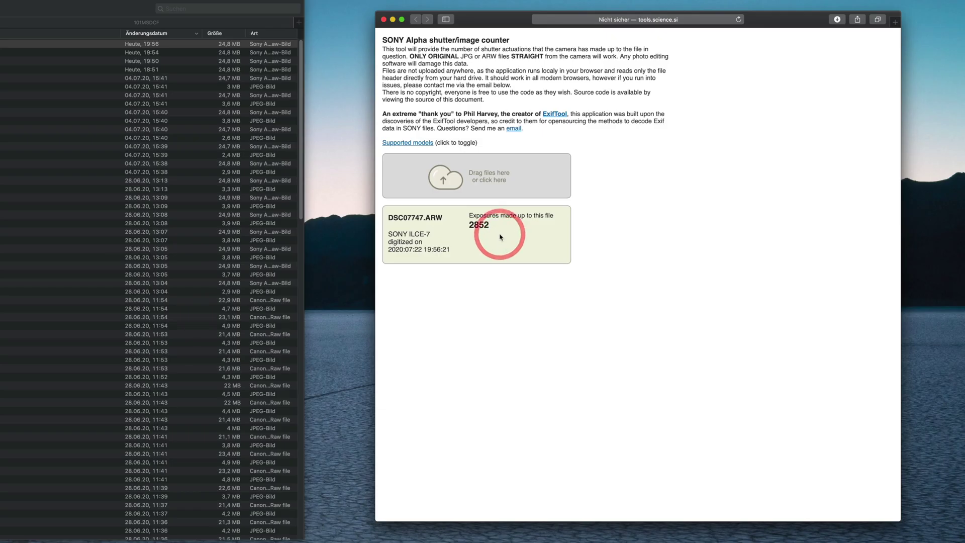